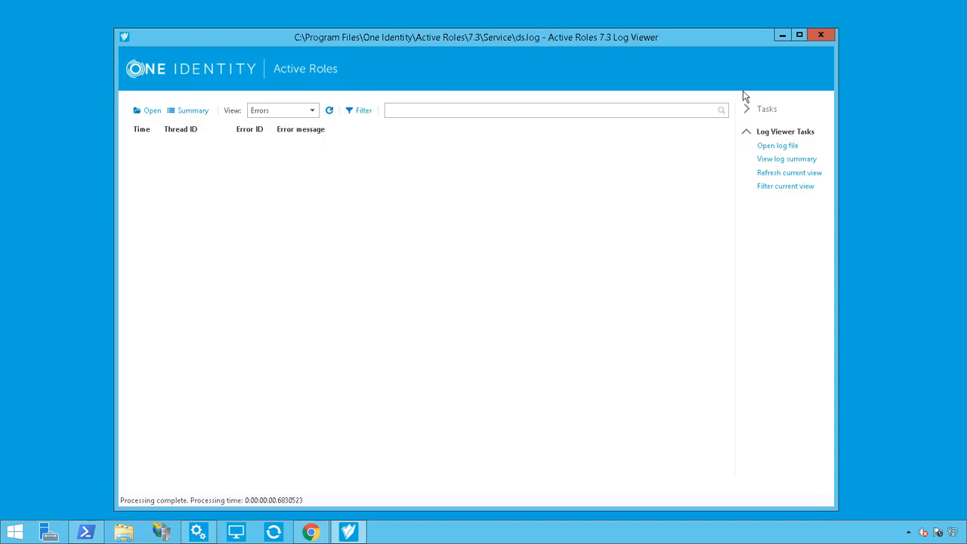
Reopen the Administration Service log in a maximized Log Viewer and show its raw log records.
click(819, 35)
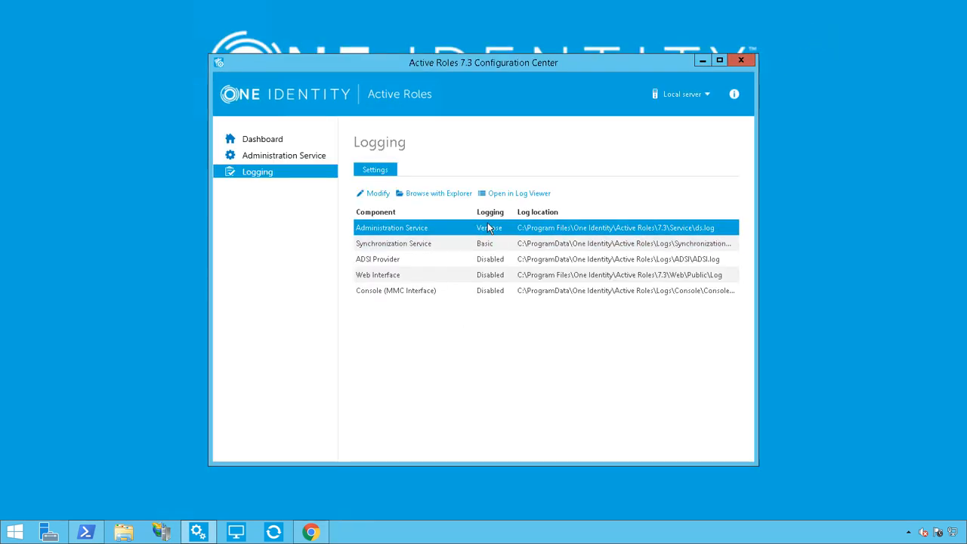
click(516, 196)
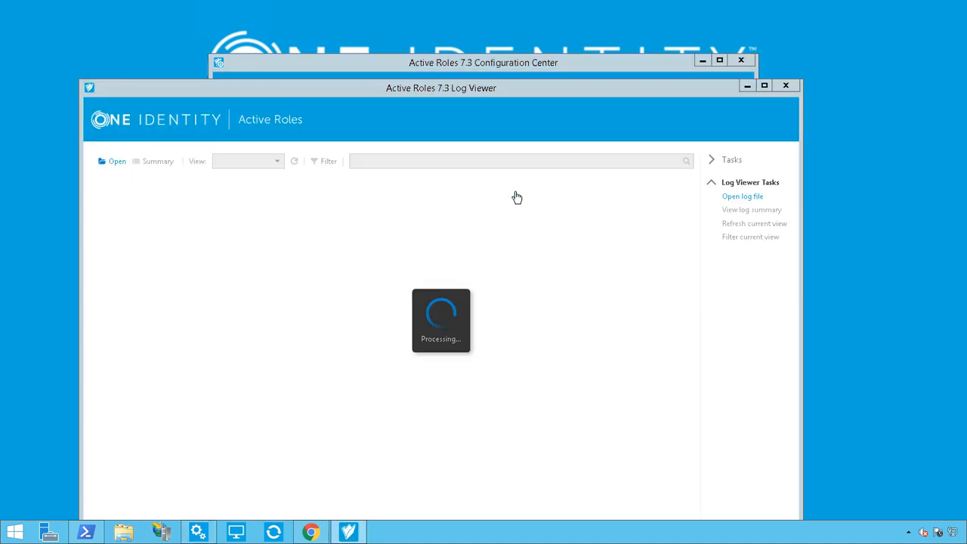
drag(625, 92, 632, 31)
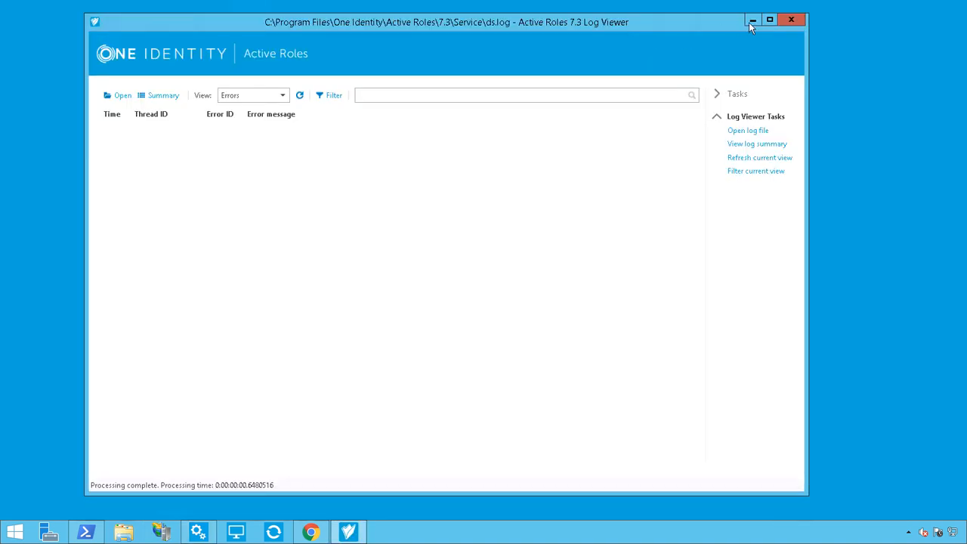
click(771, 21)
click(175, 81)
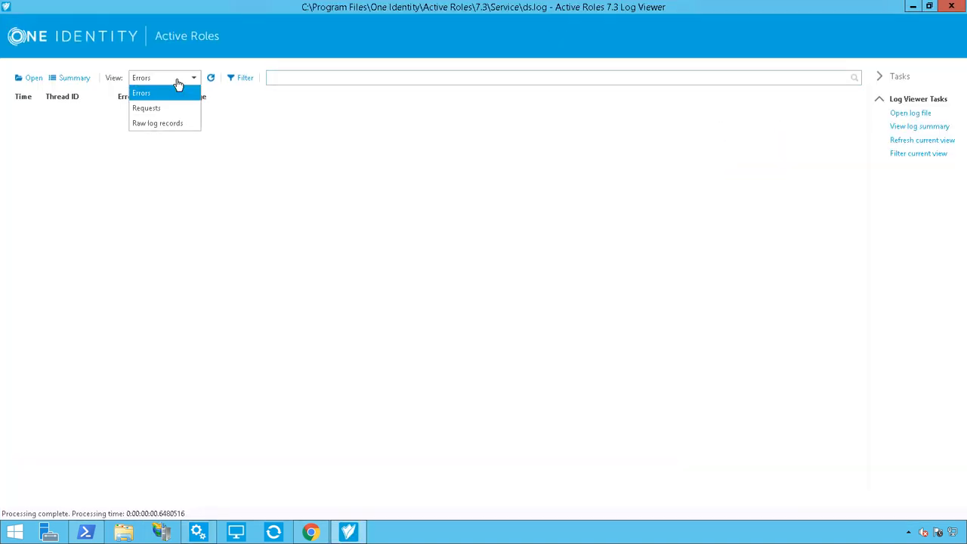
click(177, 123)
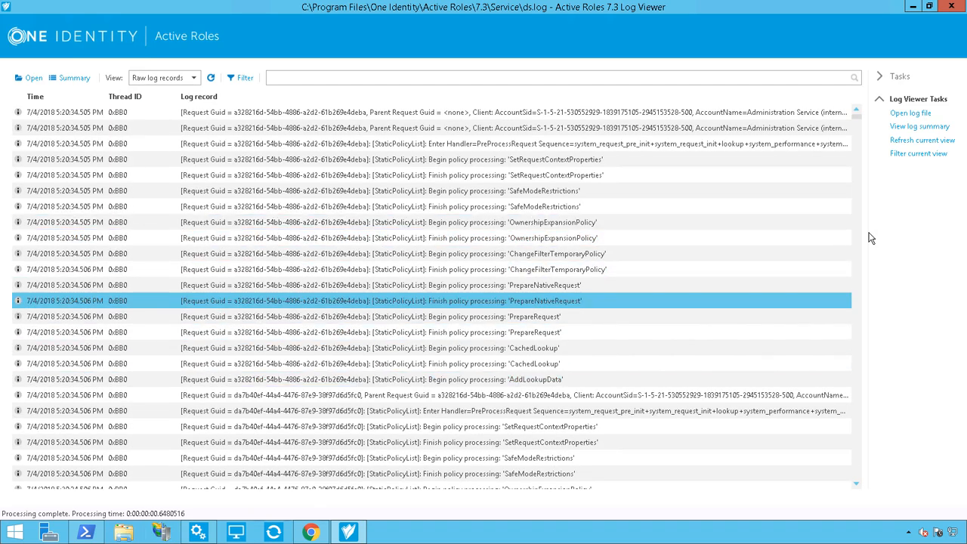
Examine the raw log records through to the most recent entries and close the Log Viewer.
drag(858, 121, 848, 508)
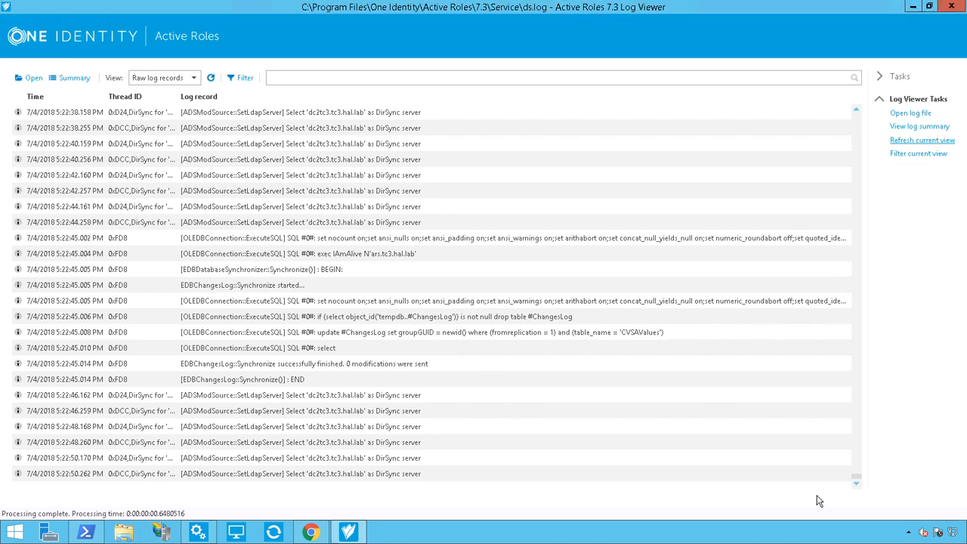
scroll(856, 488, down, 1)
scroll(857, 488, down, 6)
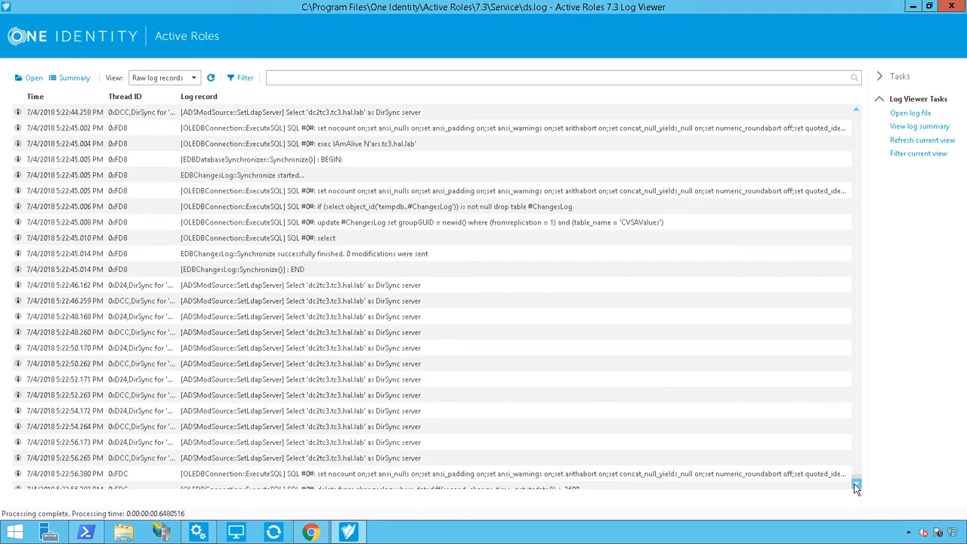
scroll(857, 488, down, 2)
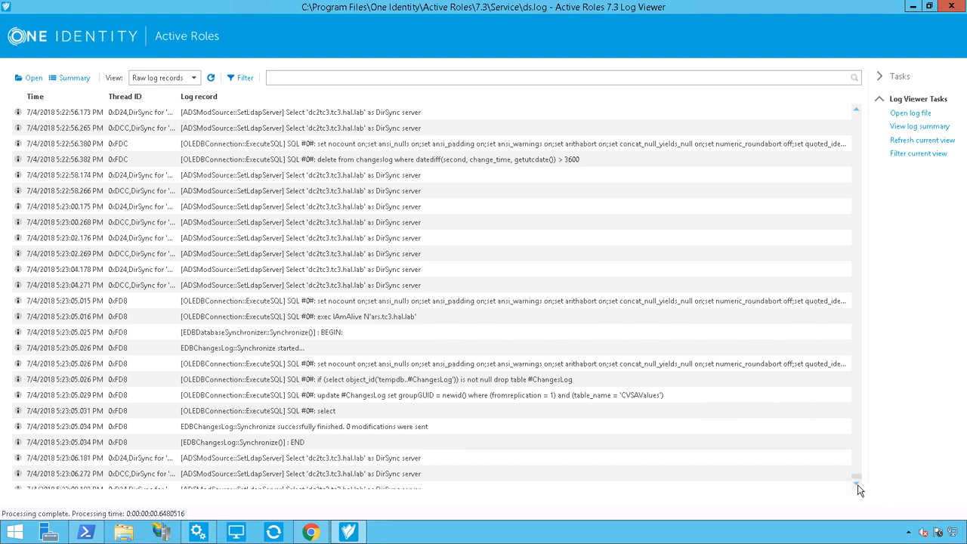
scroll(858, 487, down, 3)
scroll(857, 489, down, 1)
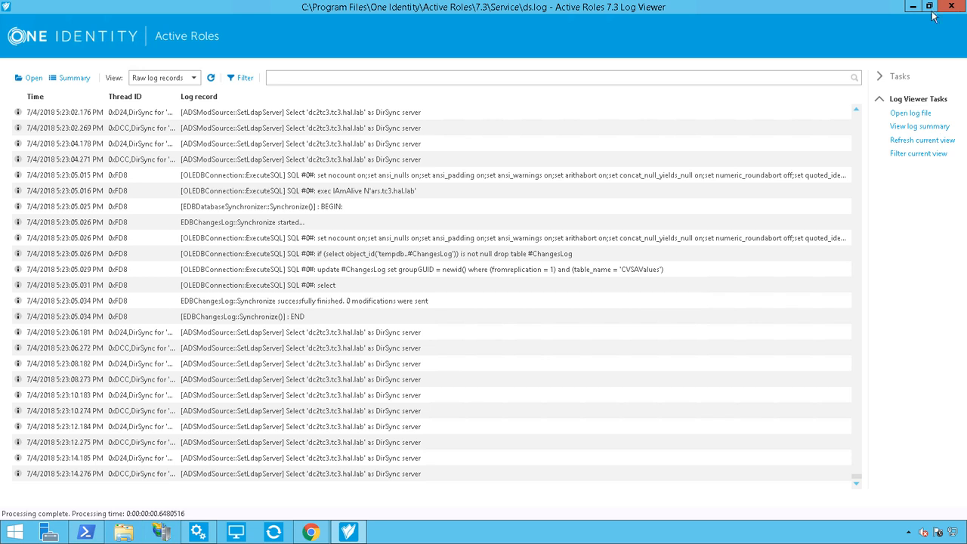
click(956, 9)
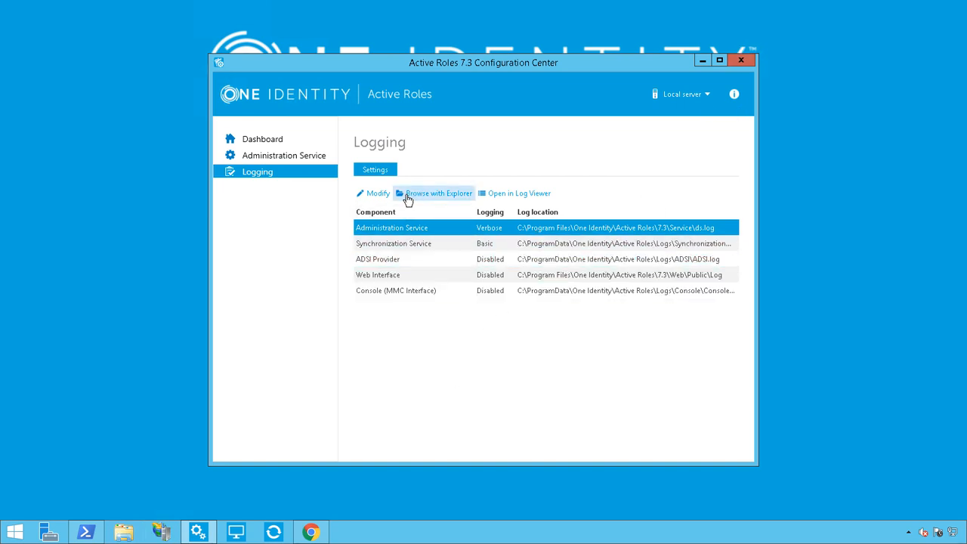
Turn off the diagnostic log for the Administration Service and close the Configuration Center.
click(368, 198)
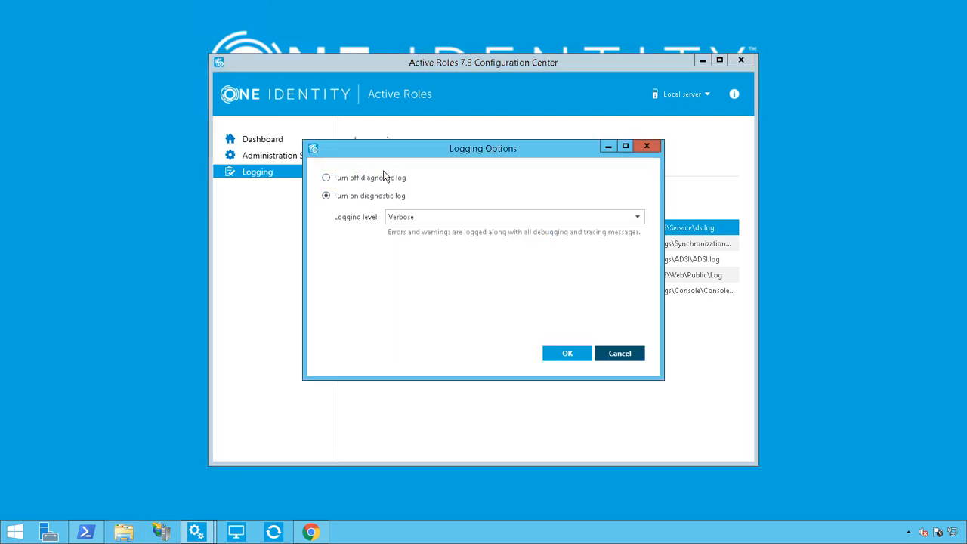
click(385, 178)
click(569, 354)
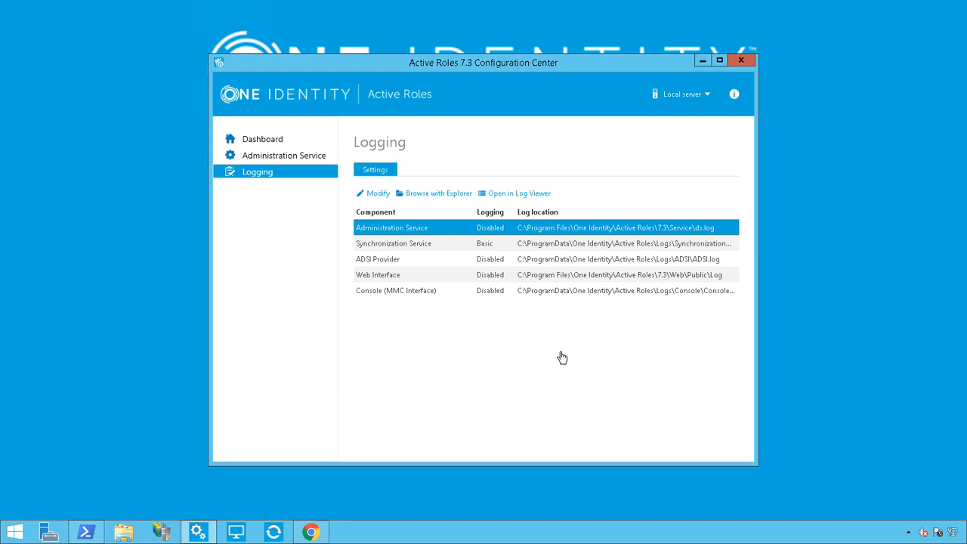
click(742, 60)
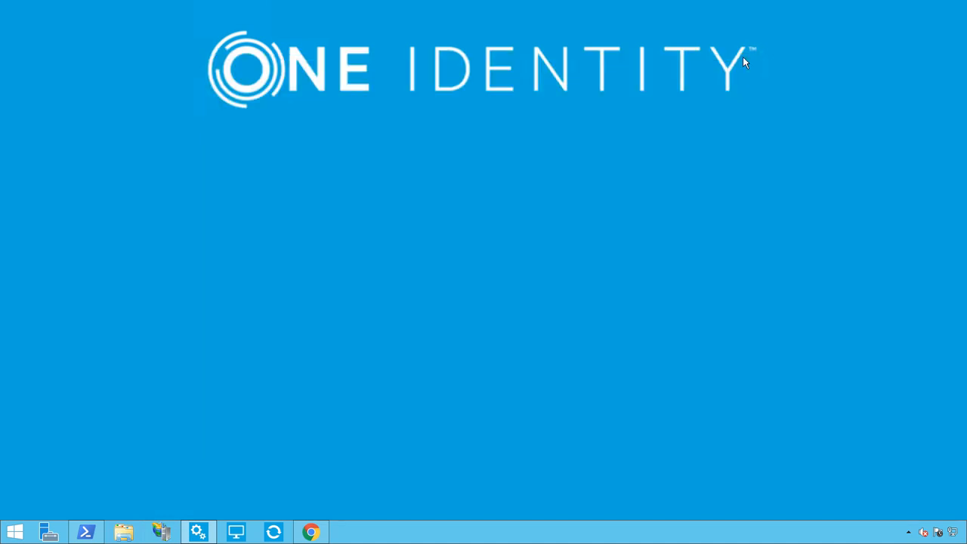
Browse in File Explorer to the Diagnostic Tools folder under Downloads, Active Roles 7.3.1, Solutions.
click(124, 532)
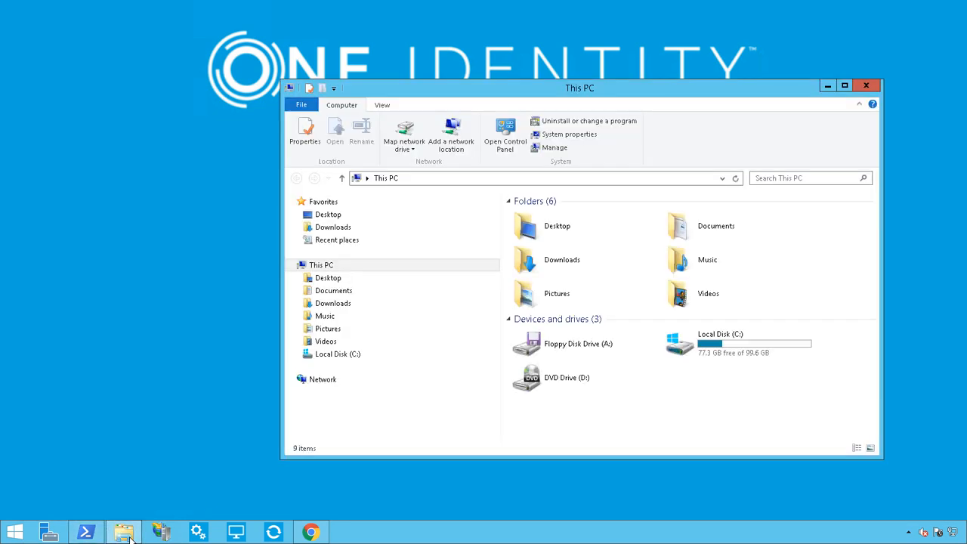
click(332, 227)
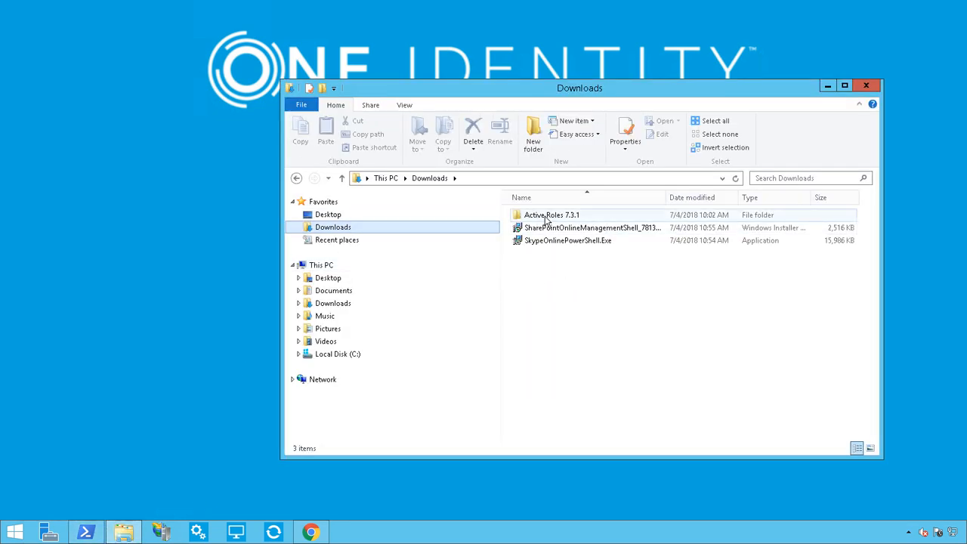
double_click(541, 216)
double_click(536, 229)
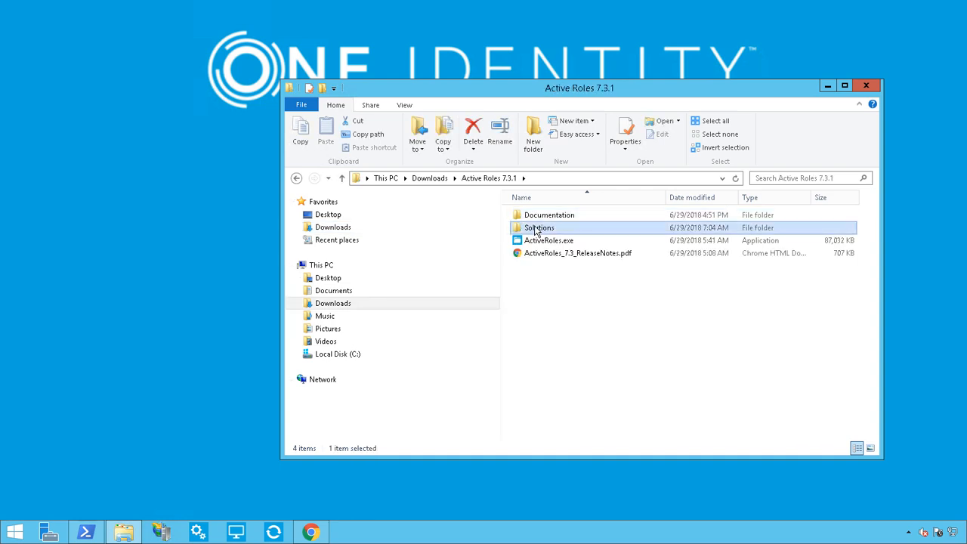
click(552, 280)
double_click(551, 279)
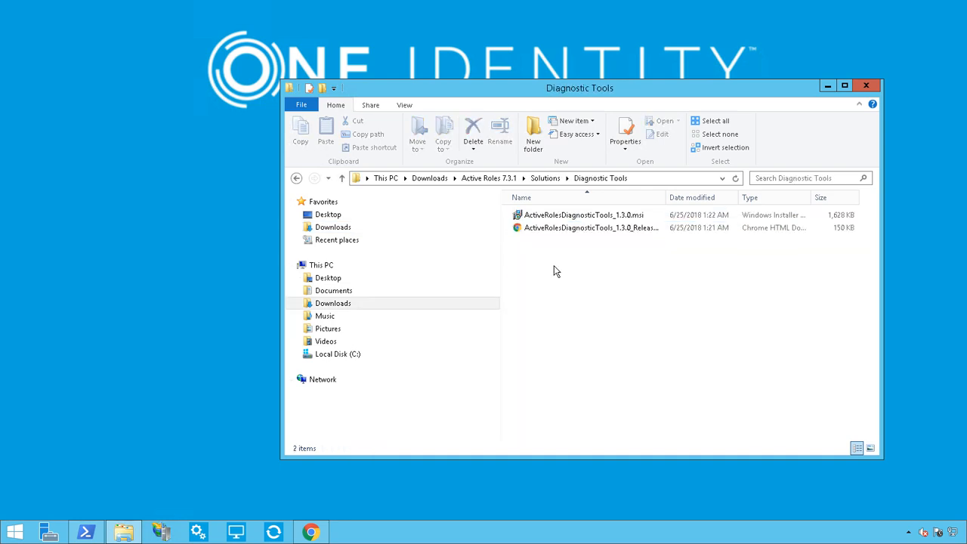
Install ActiveRolesDiagnosticTools_1.3.0.msi, accepting the license terms and keeping the default features and location.
double_click(581, 218)
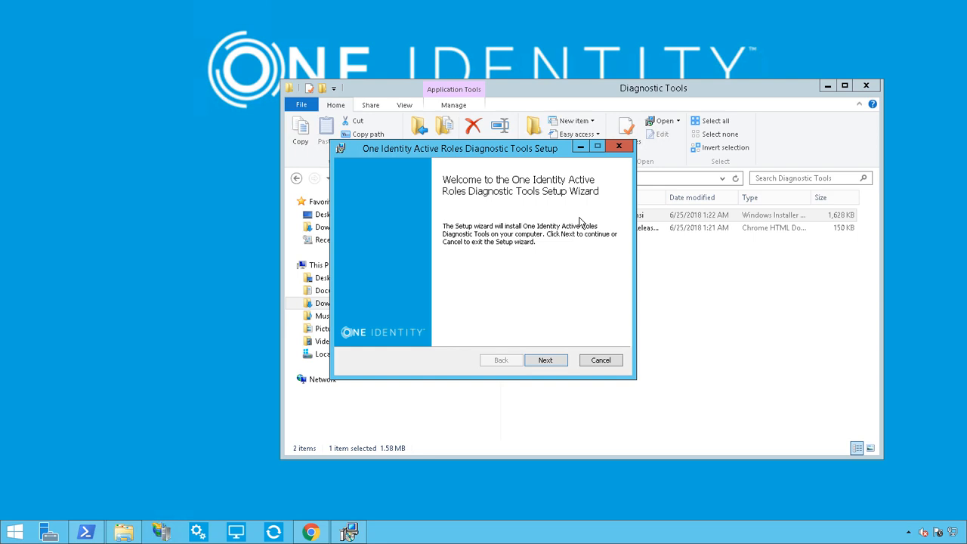
click(561, 362)
click(449, 334)
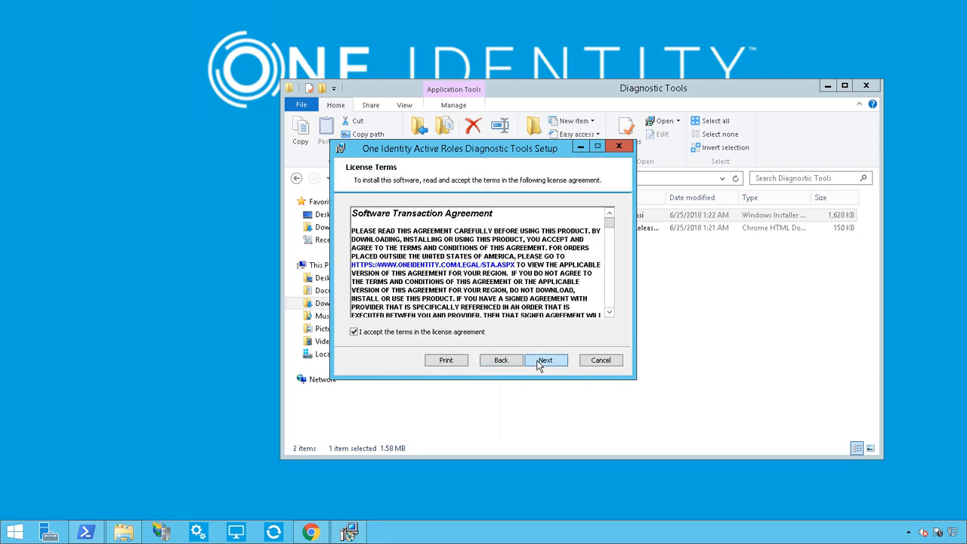
click(538, 363)
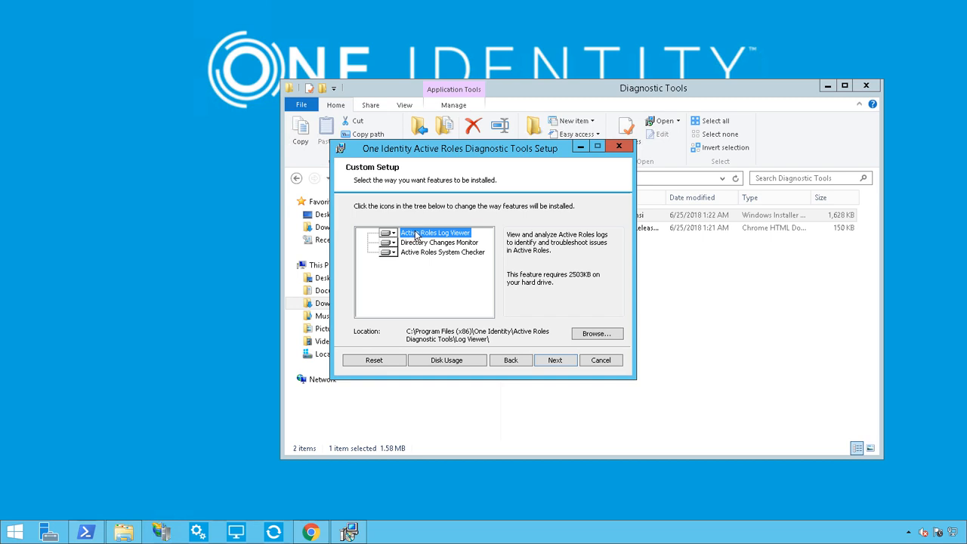
click(570, 360)
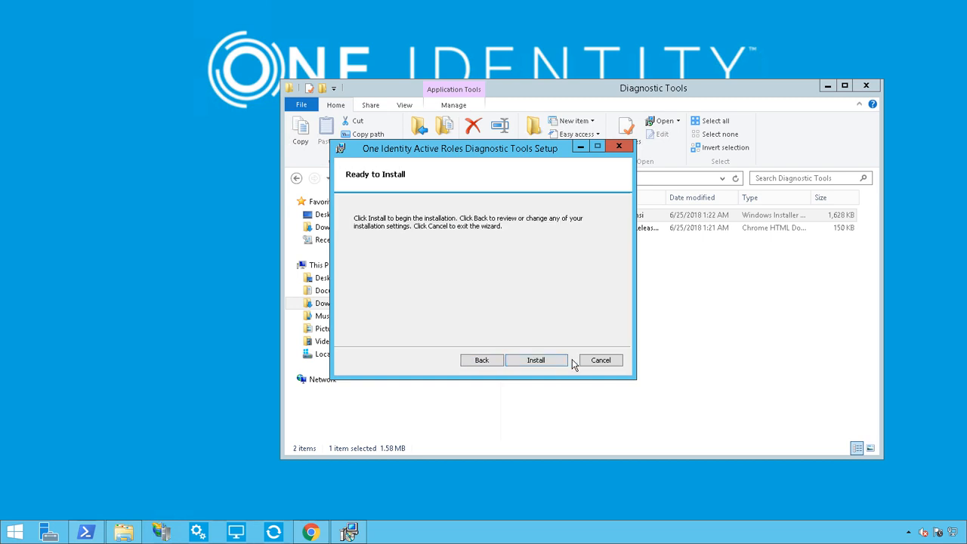
click(555, 361)
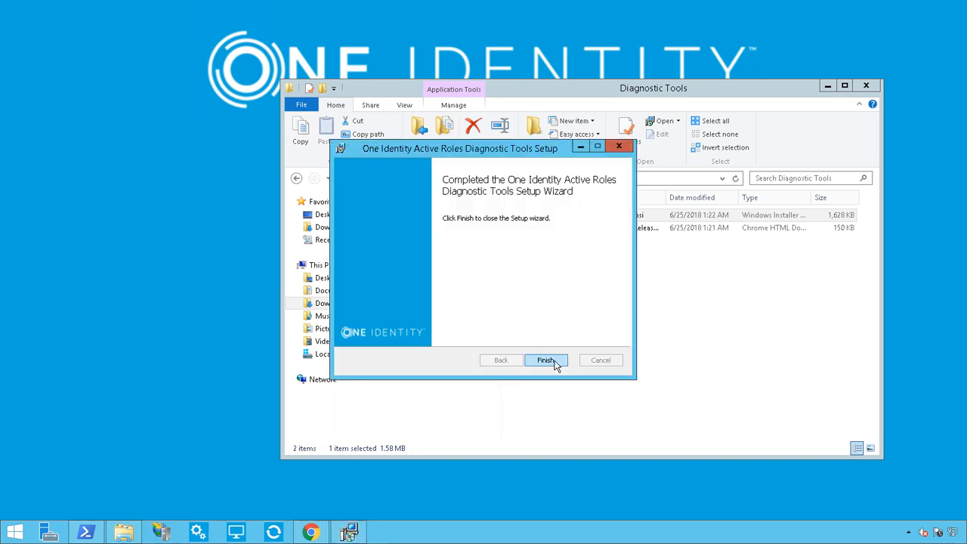
click(548, 360)
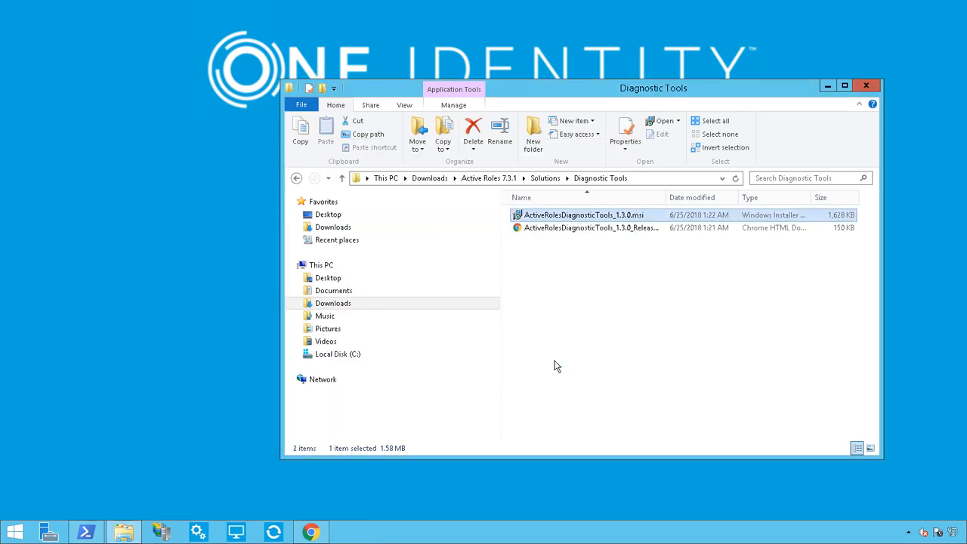
Look up the installed Log Viewer folder in C:\Program Files (x86)\One Identity\Active Roles Diagnostic Tools, then close File Explorer.
click(17, 534)
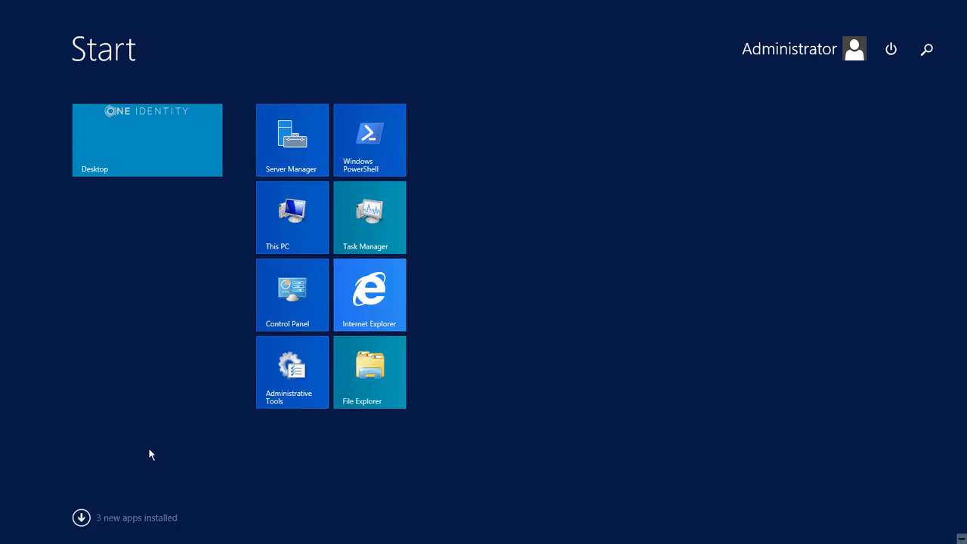
click(373, 401)
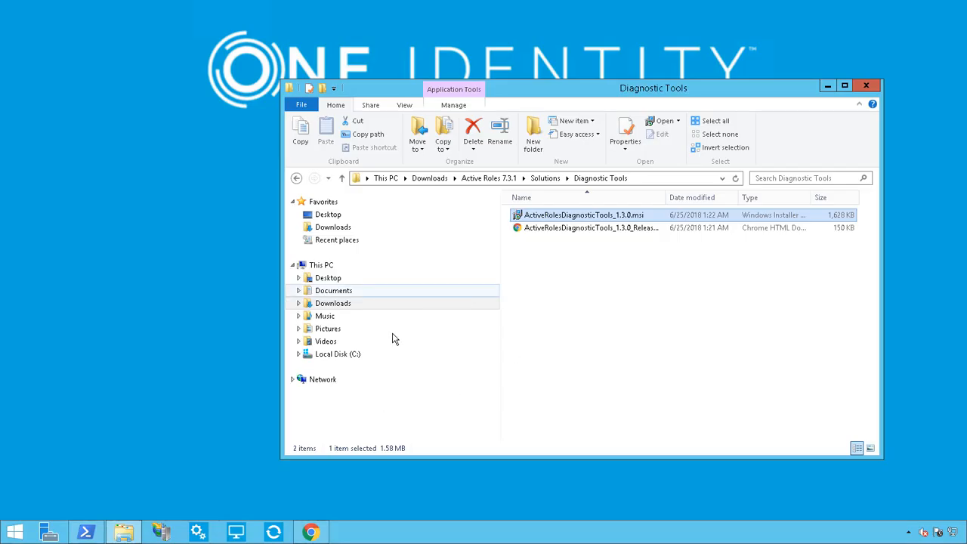
click(366, 354)
double_click(584, 281)
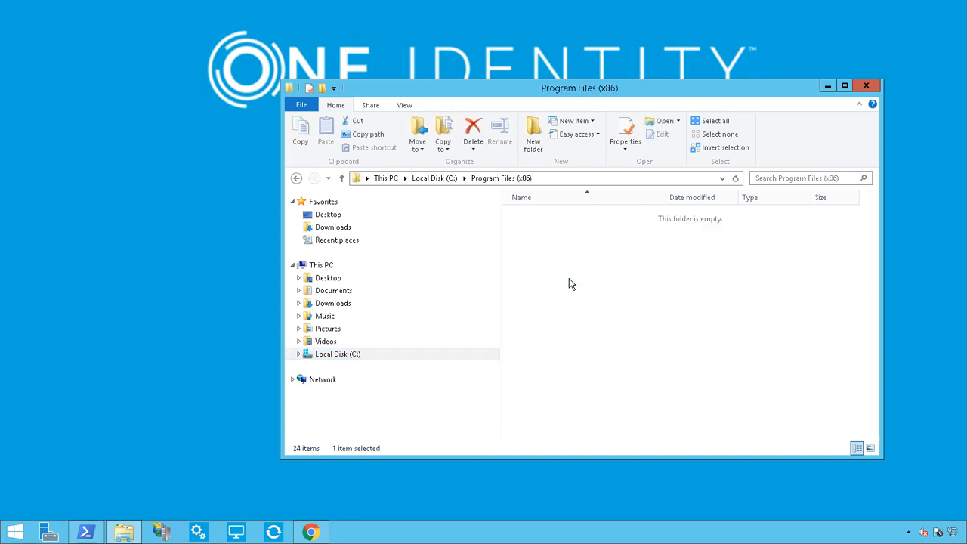
double_click(557, 330)
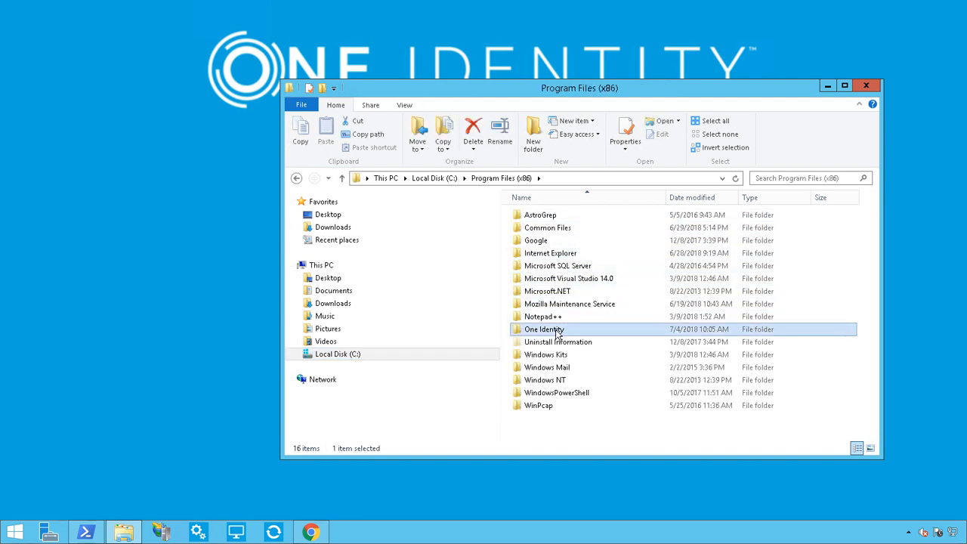
double_click(563, 221)
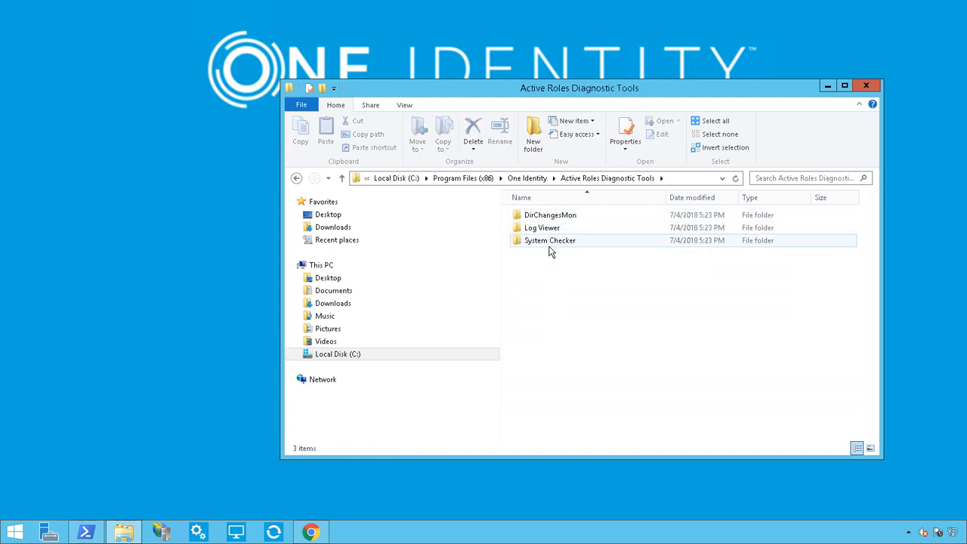
click(547, 234)
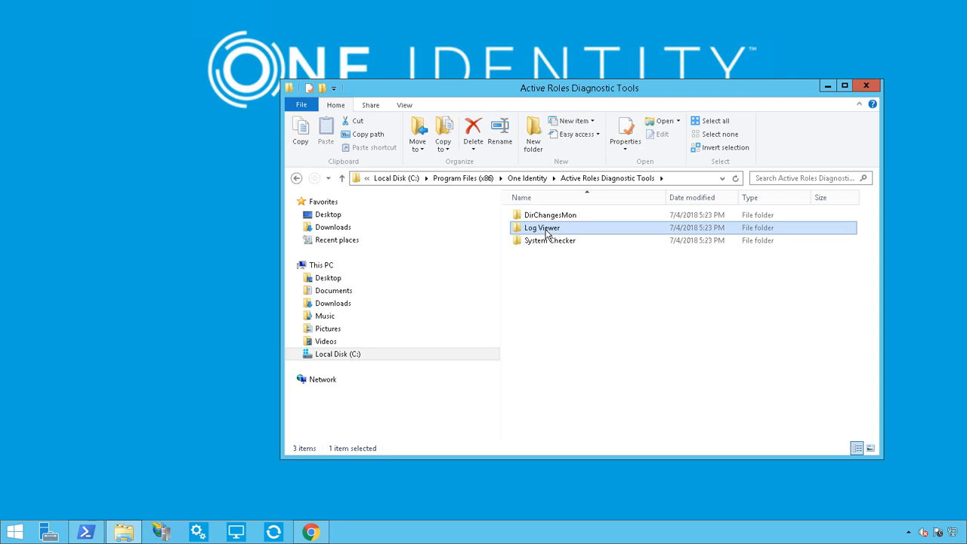
double_click(546, 233)
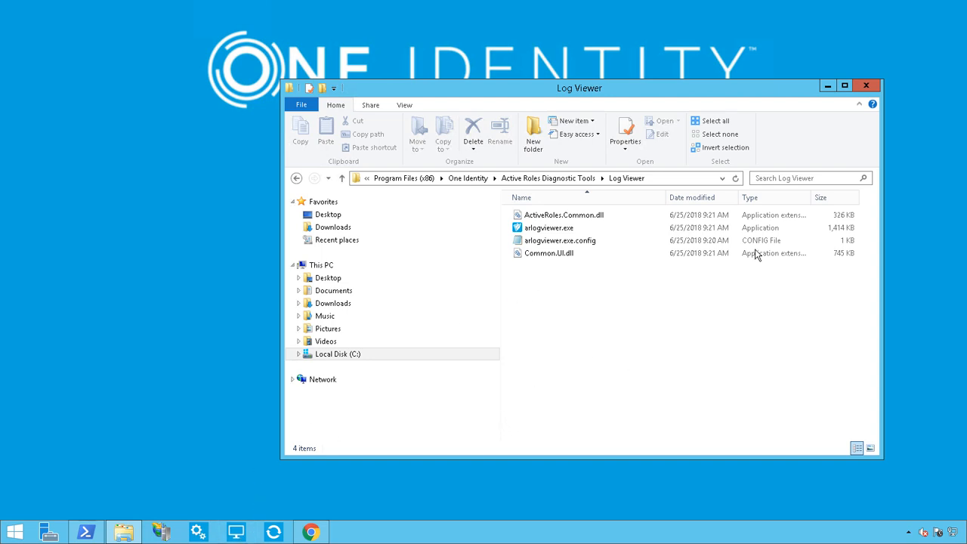
click(877, 86)
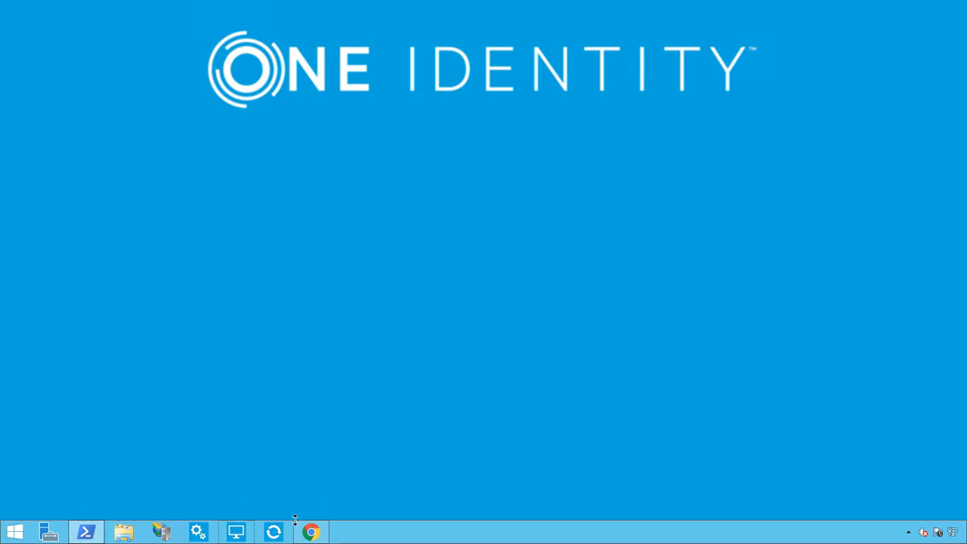
Reopen the Configuration Center's Logging settings and select the Administration Service component.
click(201, 536)
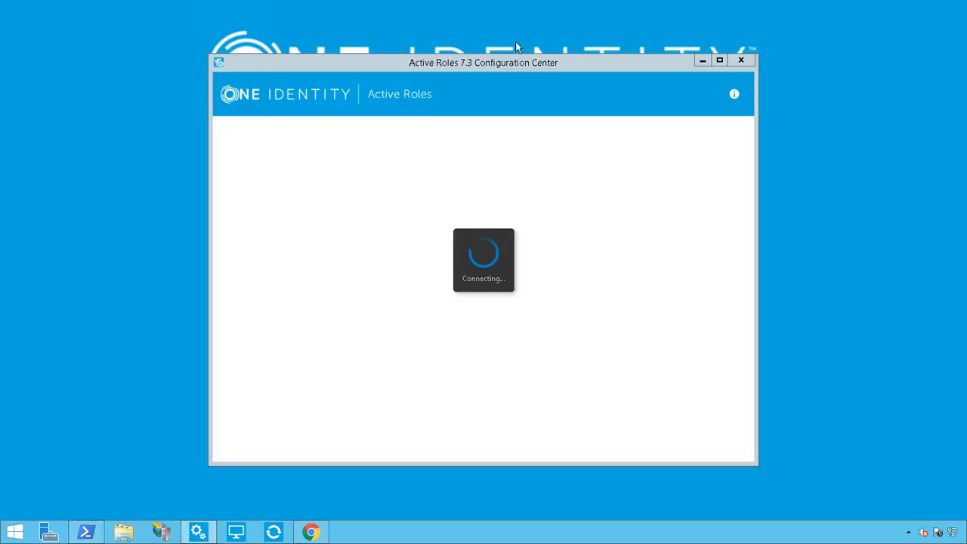
click(255, 173)
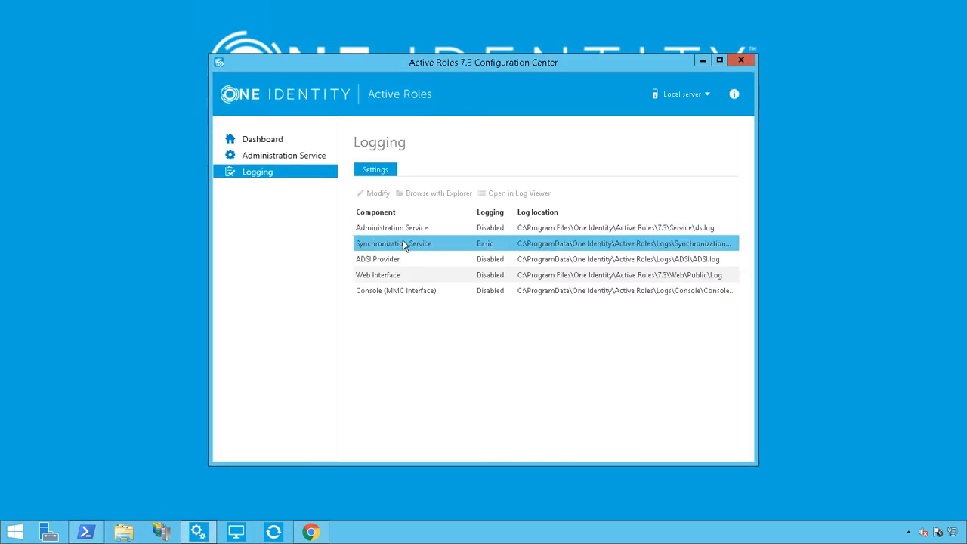
click(620, 228)
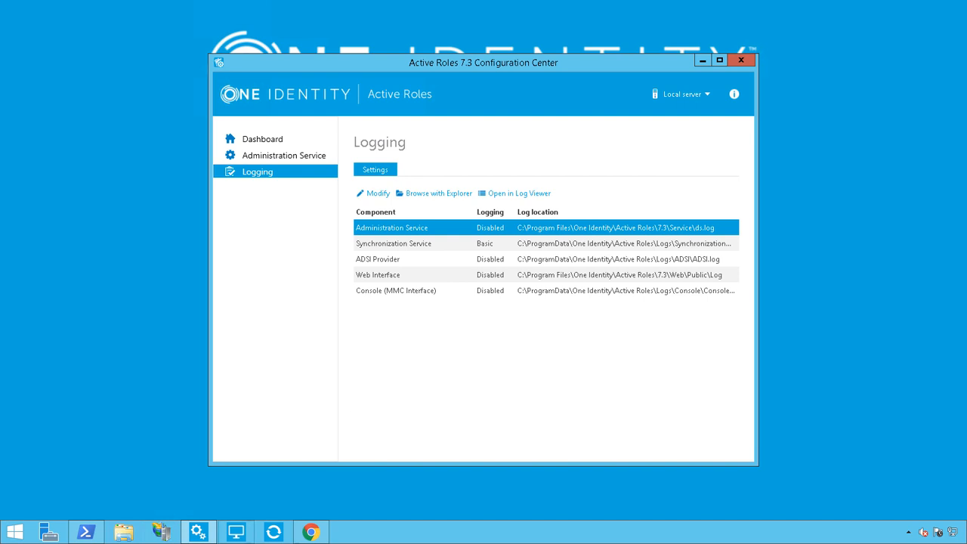
Switch to the Active Roles Console, maximize it, and launch a second, maximized Active Roles 7.3 Console instance alongside it.
click(234, 533)
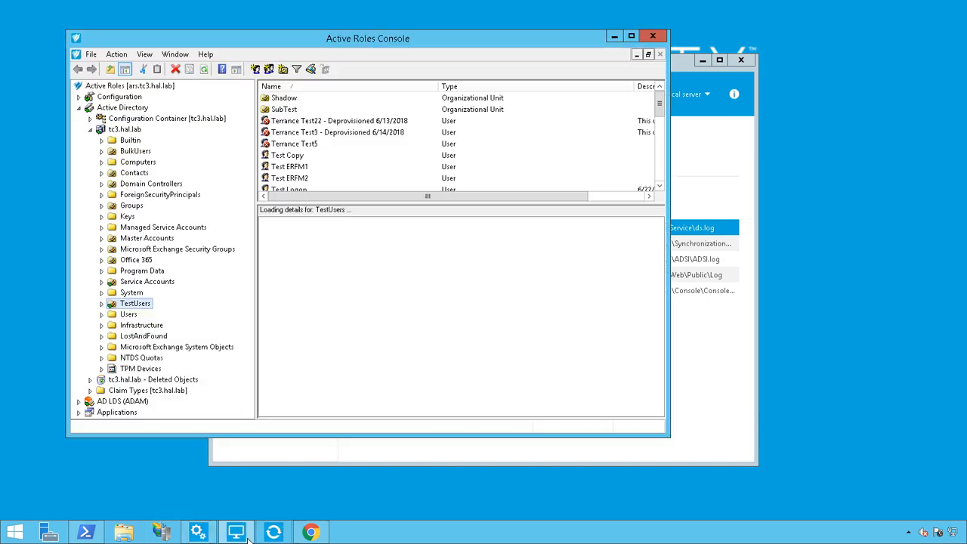
click(248, 536)
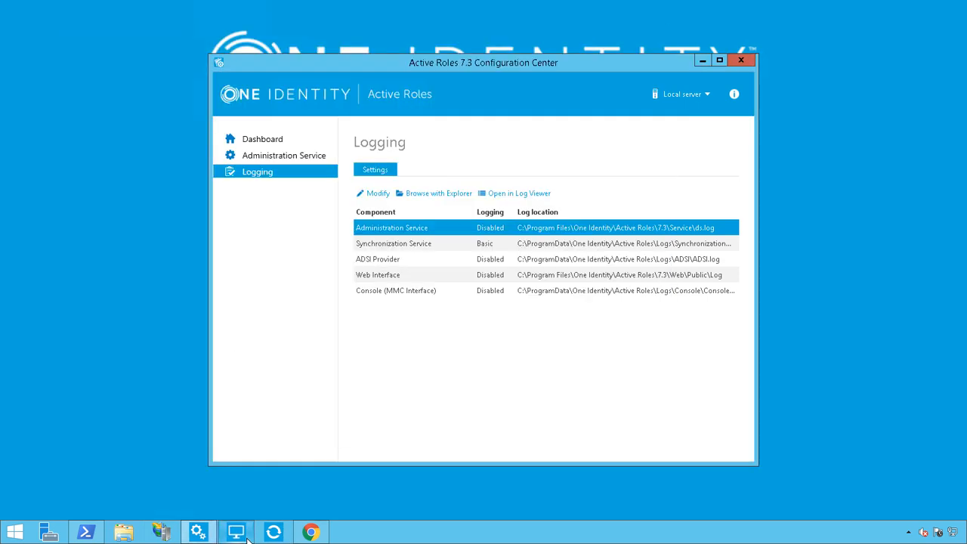
click(236, 534)
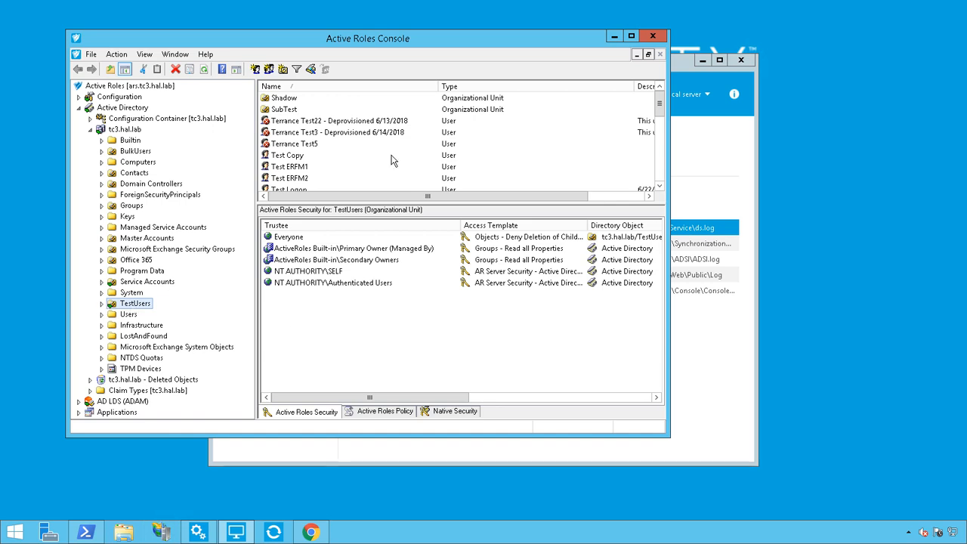
click(635, 39)
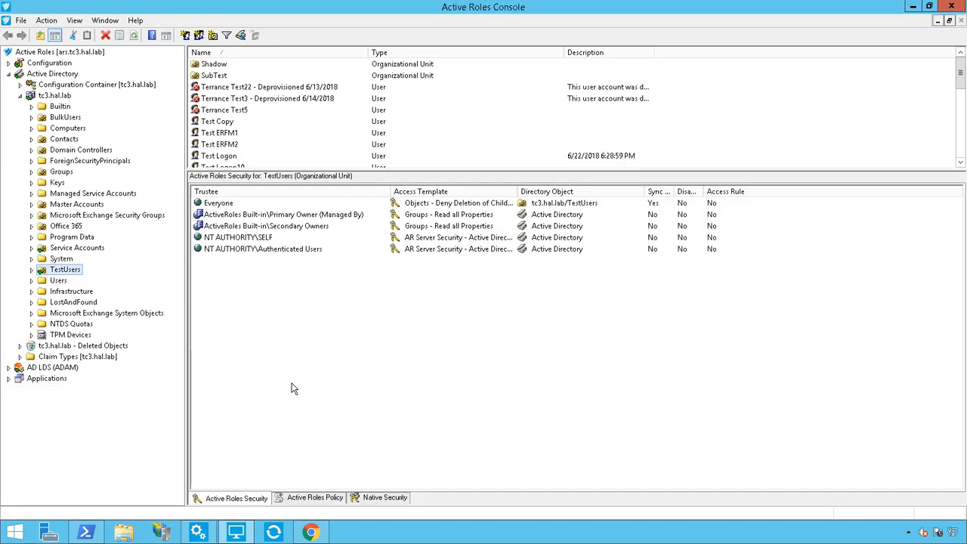
click(243, 534)
right_click(245, 535)
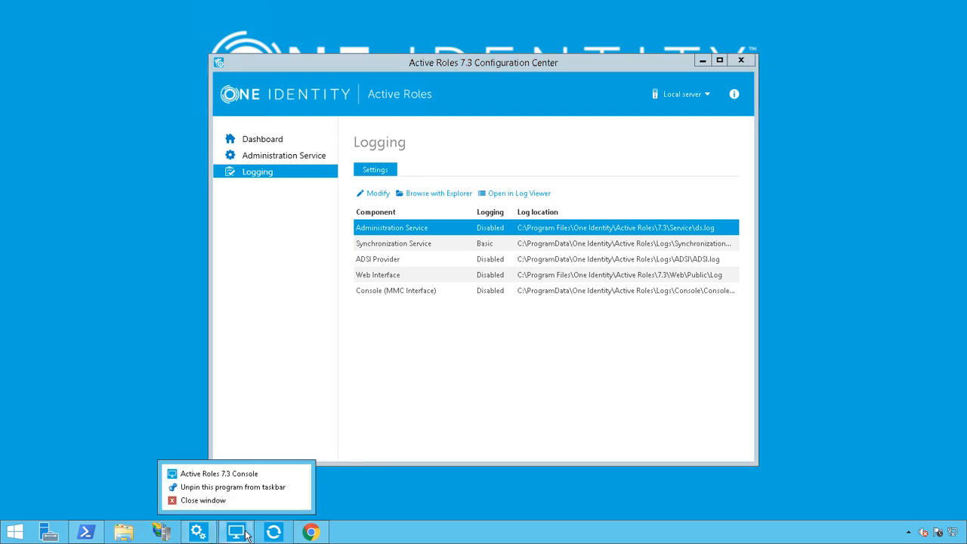
click(242, 475)
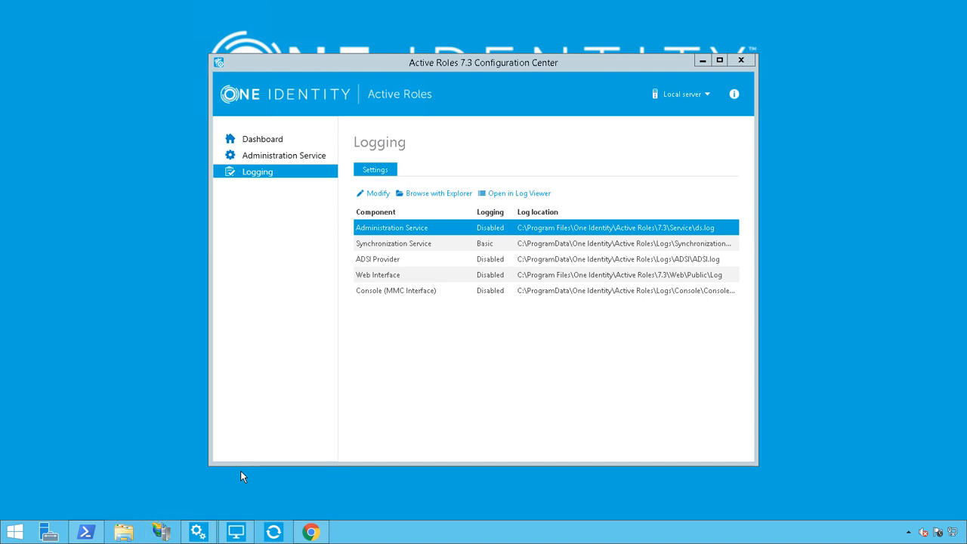
click(631, 36)
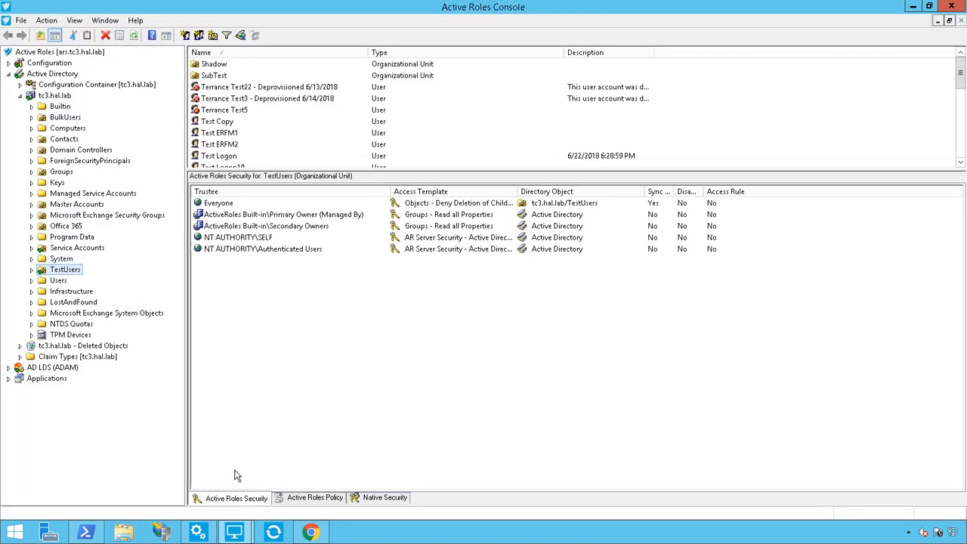
In one Active Roles Console window, delete the TestUsers account deprovisioned on 6/13/2018 and confirm the deletion.
click(239, 539)
click(212, 440)
click(266, 88)
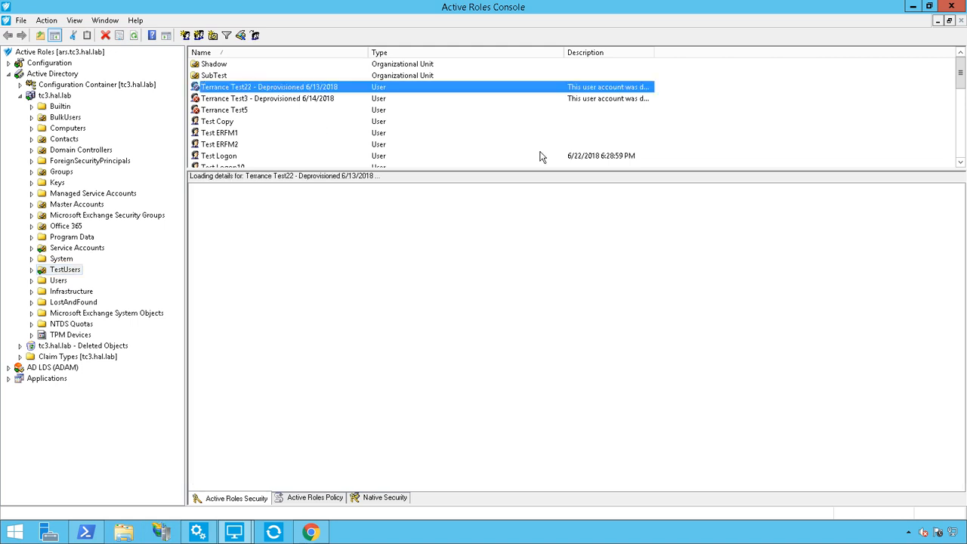
right_click(275, 88)
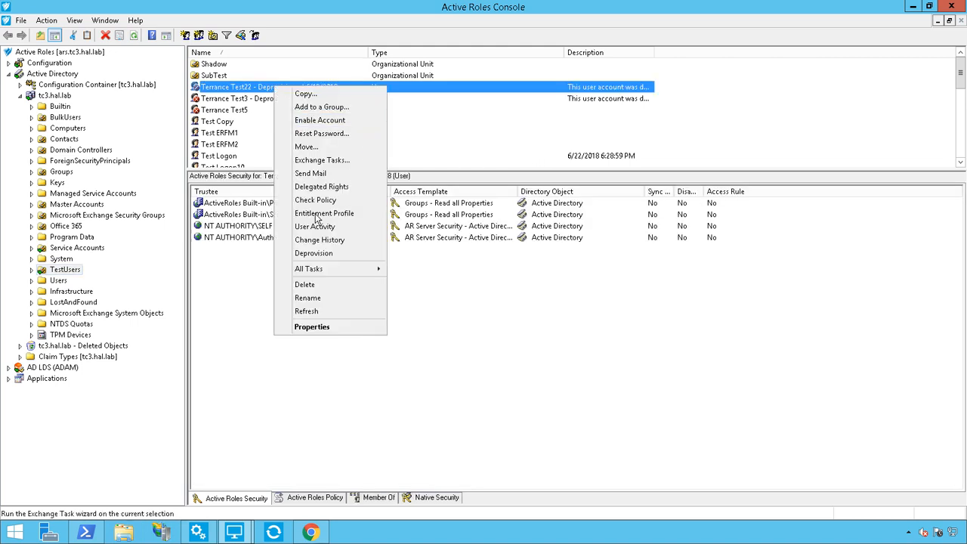
click(319, 284)
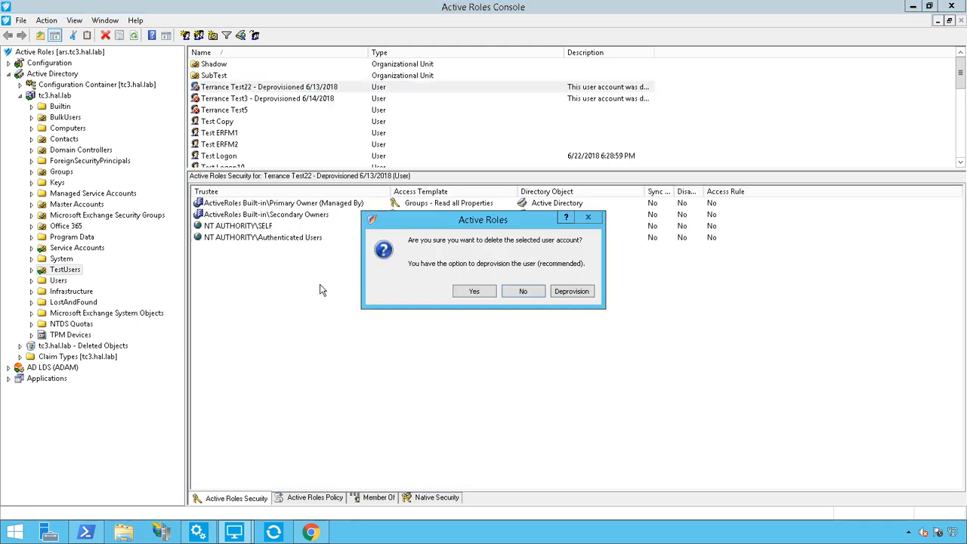
click(485, 294)
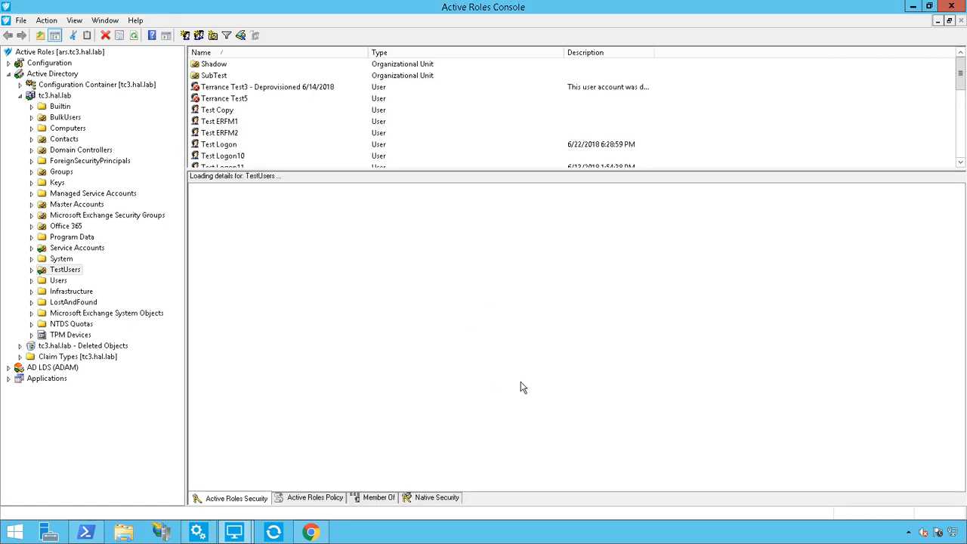
Switch to the Configuration Center and turn on the Administration Service diagnostic log at the Verbose logging level.
click(198, 533)
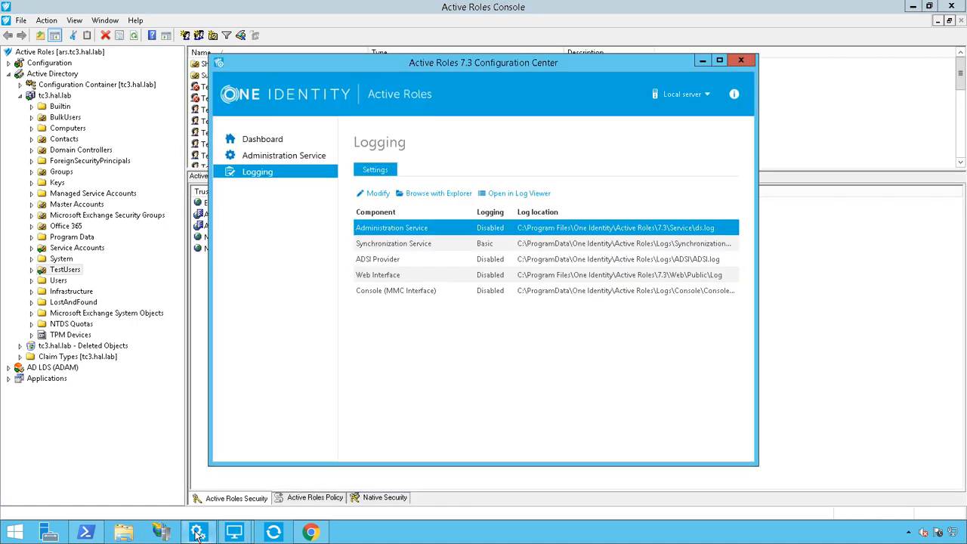
click(372, 191)
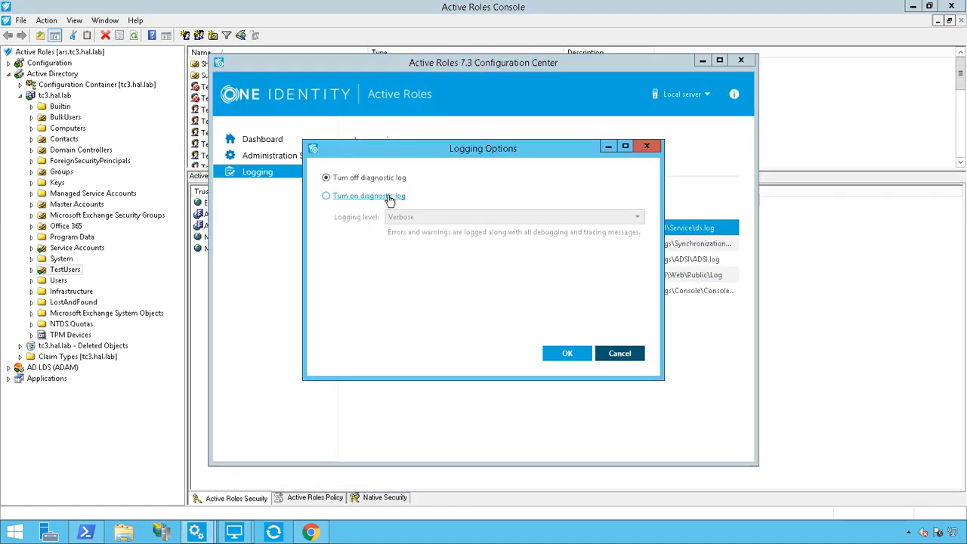
click(327, 196)
click(571, 355)
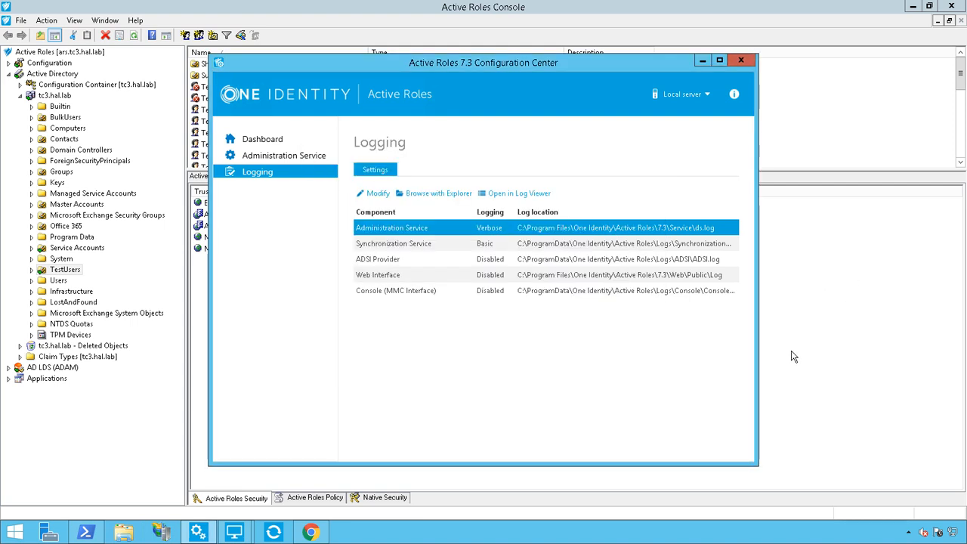
Switch to the other Active Roles Console window and select the stale entry of the user deprovisioned on 6/13/2018.
mouse_move(235, 533)
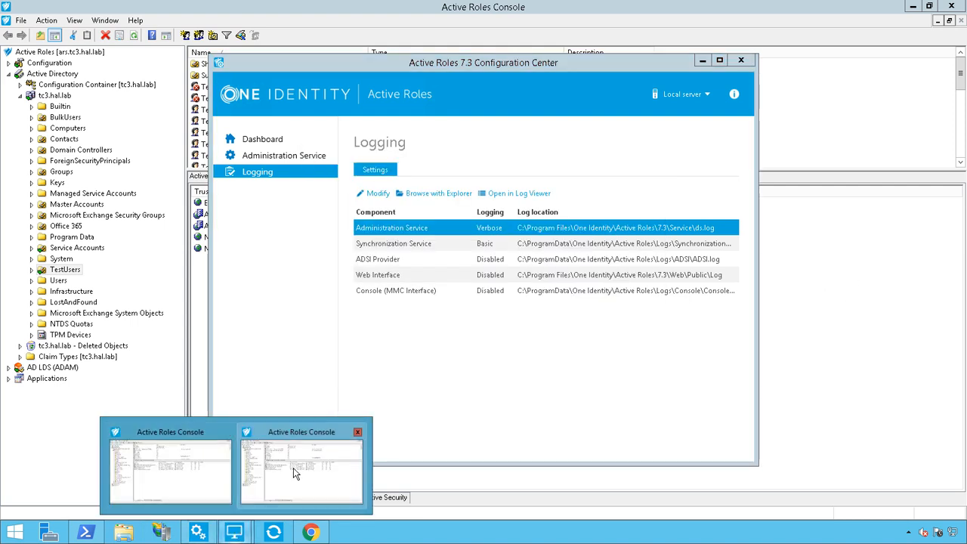
click(295, 473)
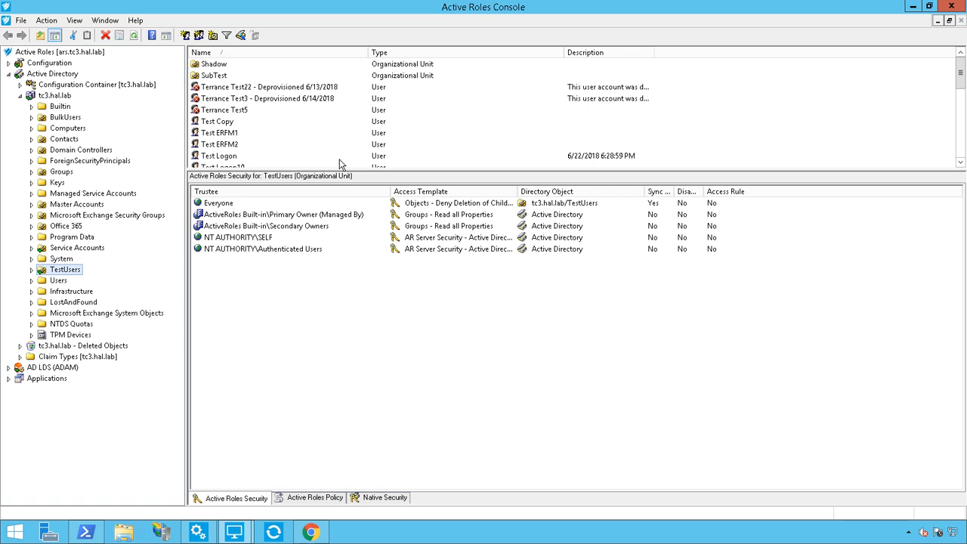
click(279, 88)
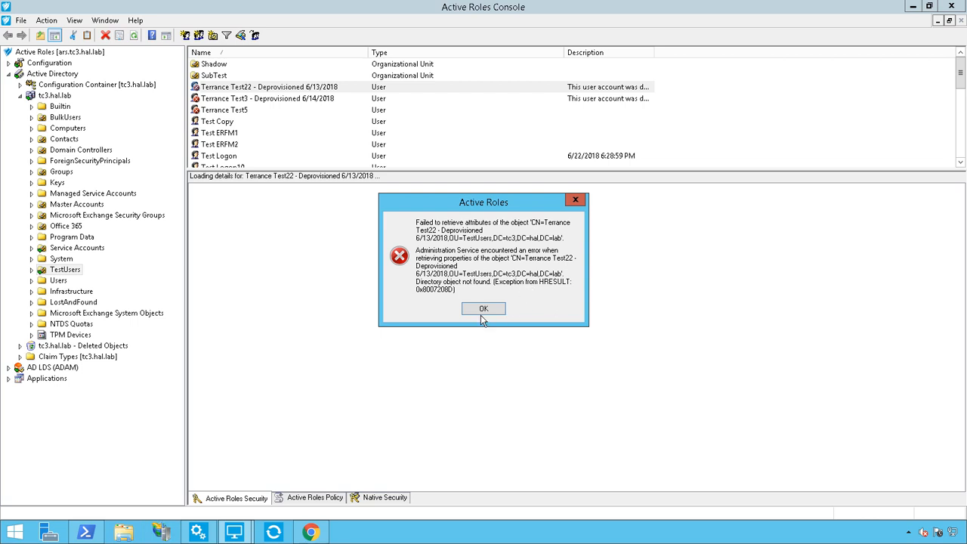
click(277, 533)
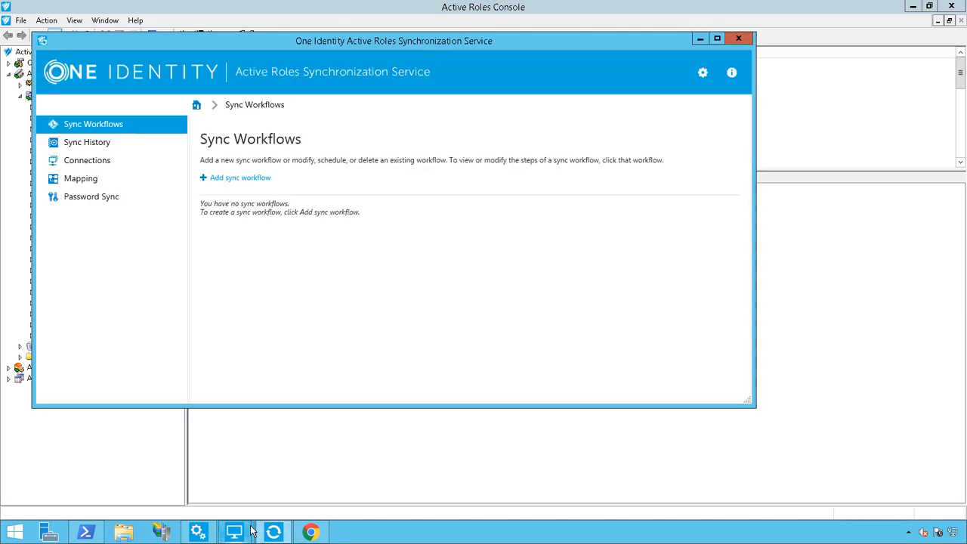
click(738, 37)
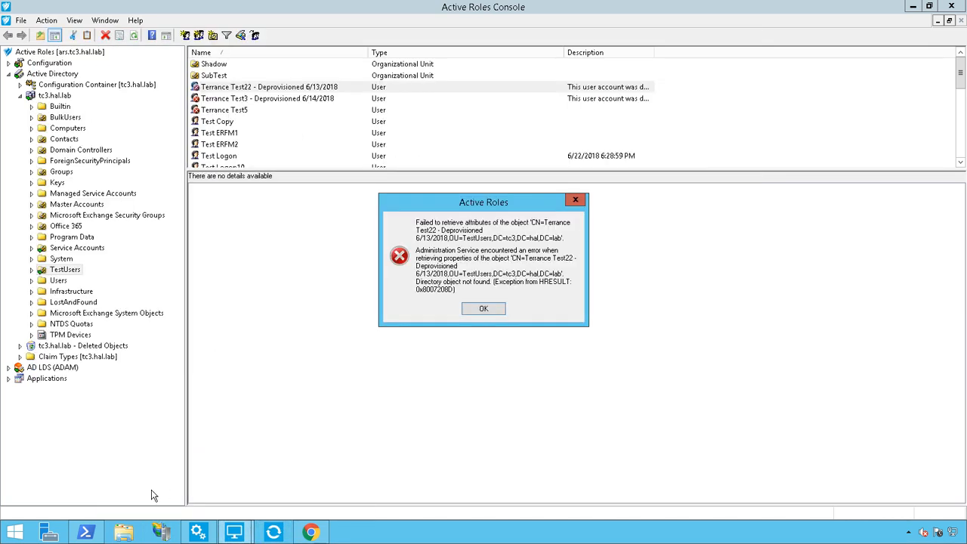
From the Configuration Center, open the Administration Service's ds.log in Log Viewer and maximize the window.
click(198, 532)
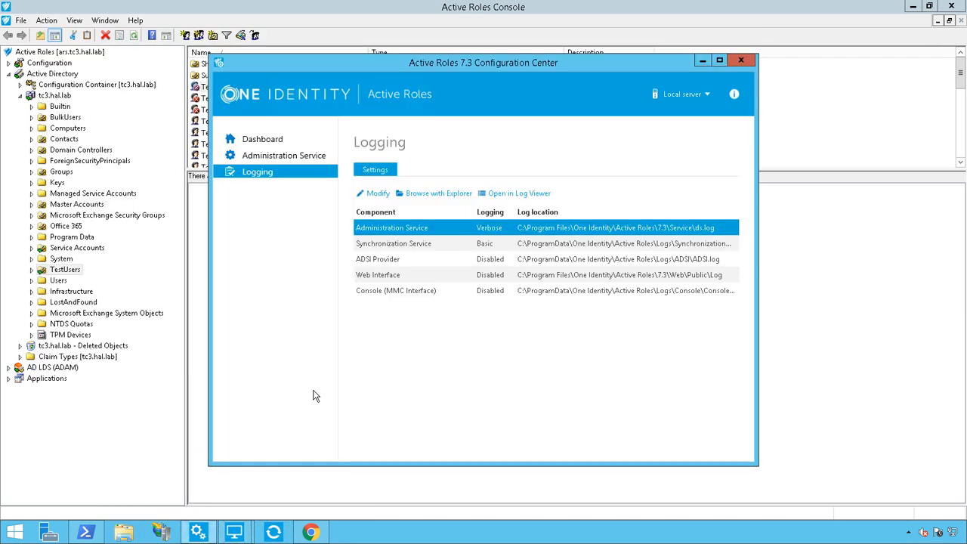
click(530, 194)
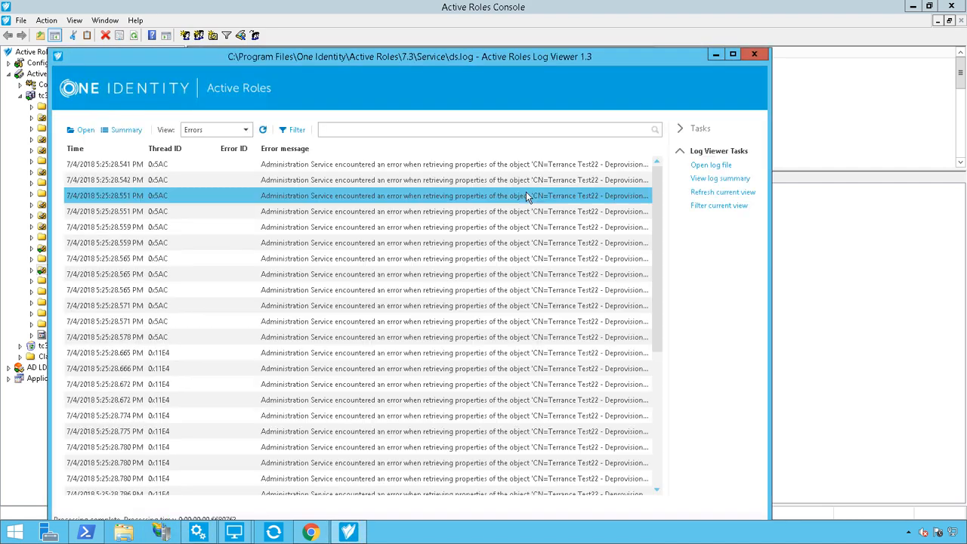
click(733, 54)
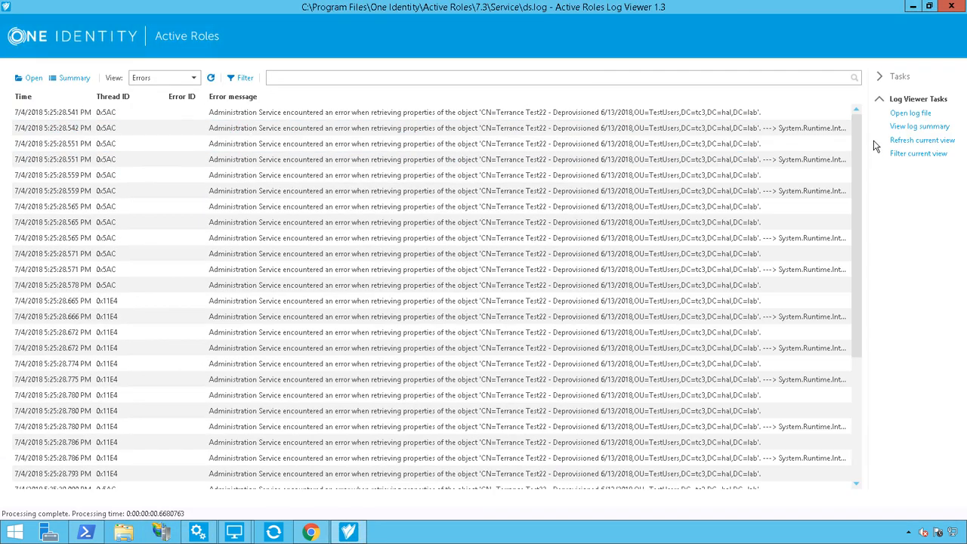
drag(857, 139, 879, 100)
Open the details of the first error in the list and read through to the response message.
click(254, 113)
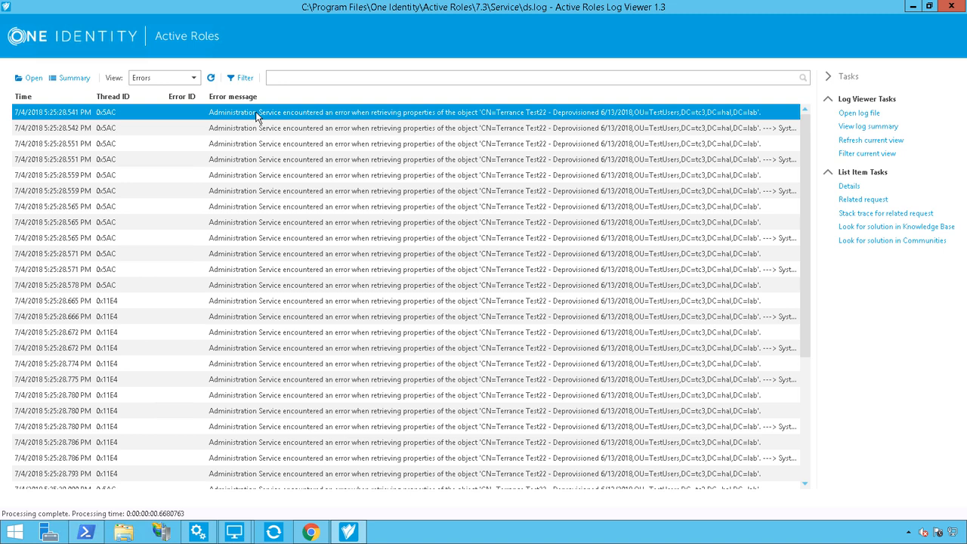
right_click(256, 117)
click(317, 138)
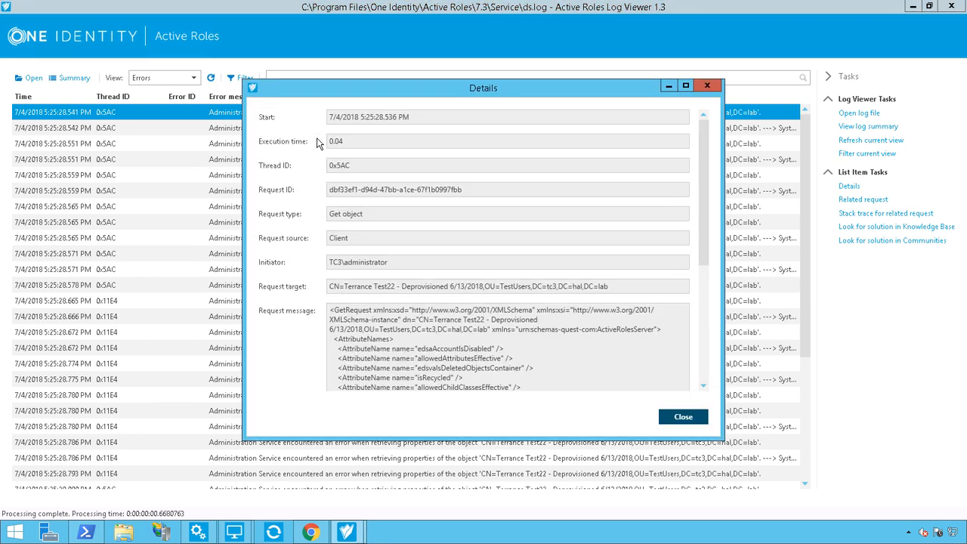
drag(702, 227, 704, 363)
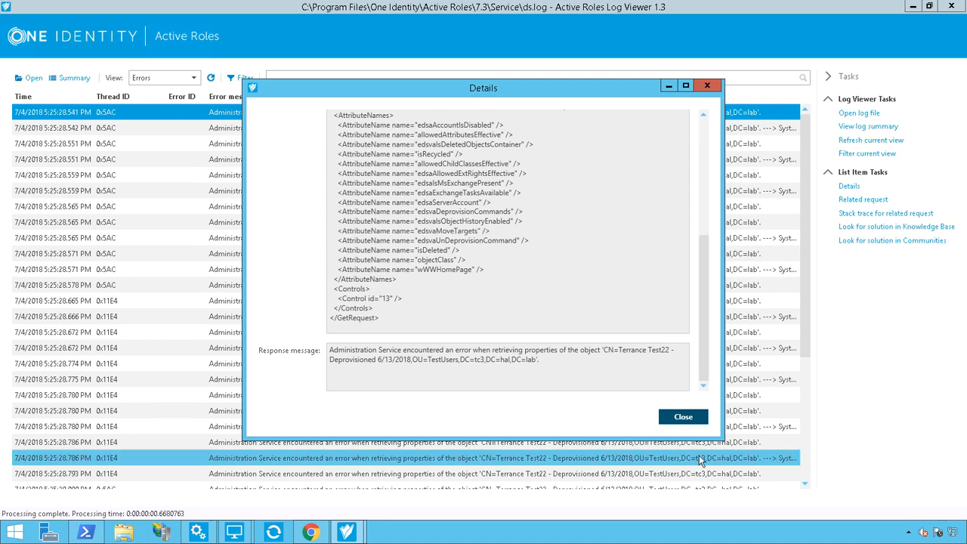
Switch the Log Viewer's view of ds.log to Raw log records and look over the entries.
click(192, 78)
click(167, 124)
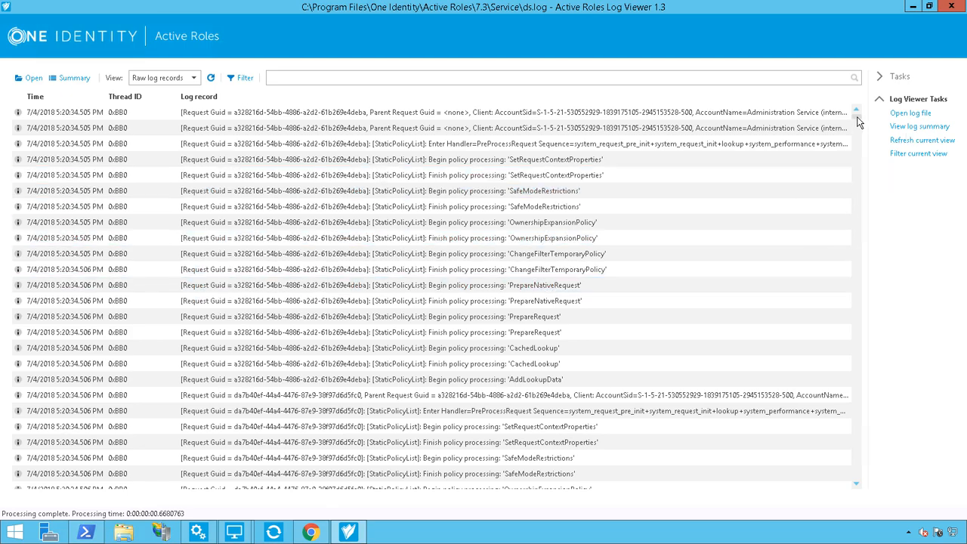
drag(858, 121, 859, 98)
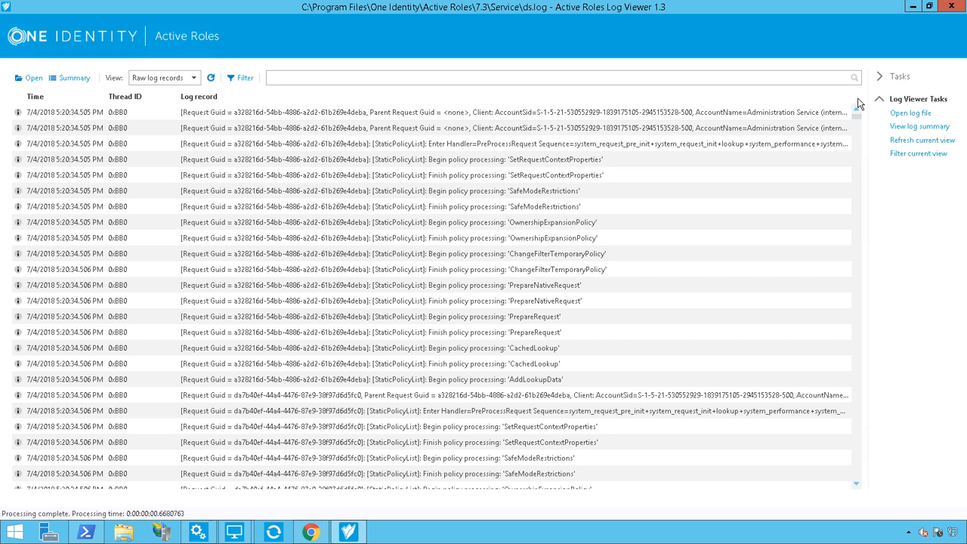